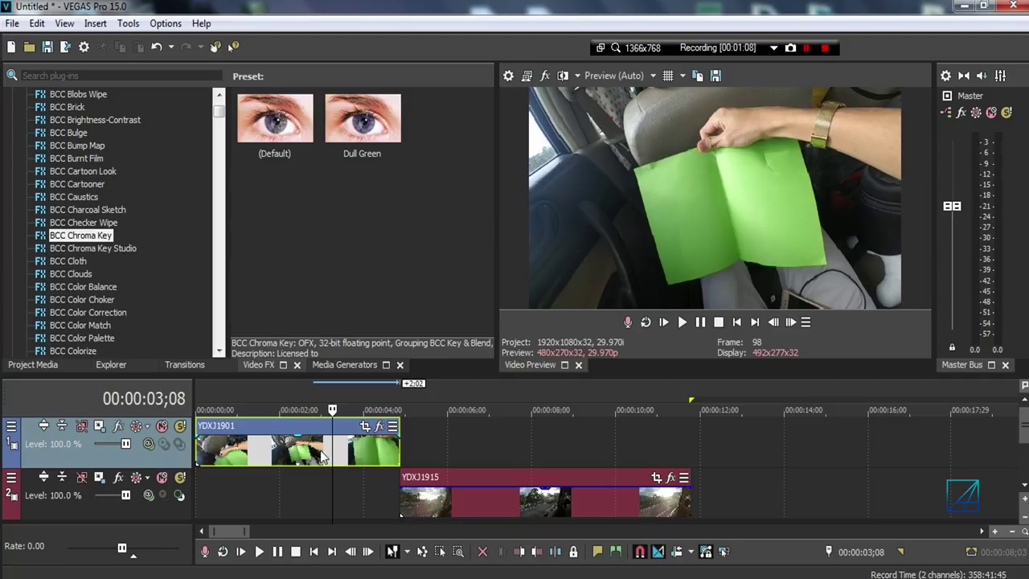
- Scrub through the green-paper clip and park the playhead at 00:00:03;00
left_click_drag(331, 452, 341, 452)
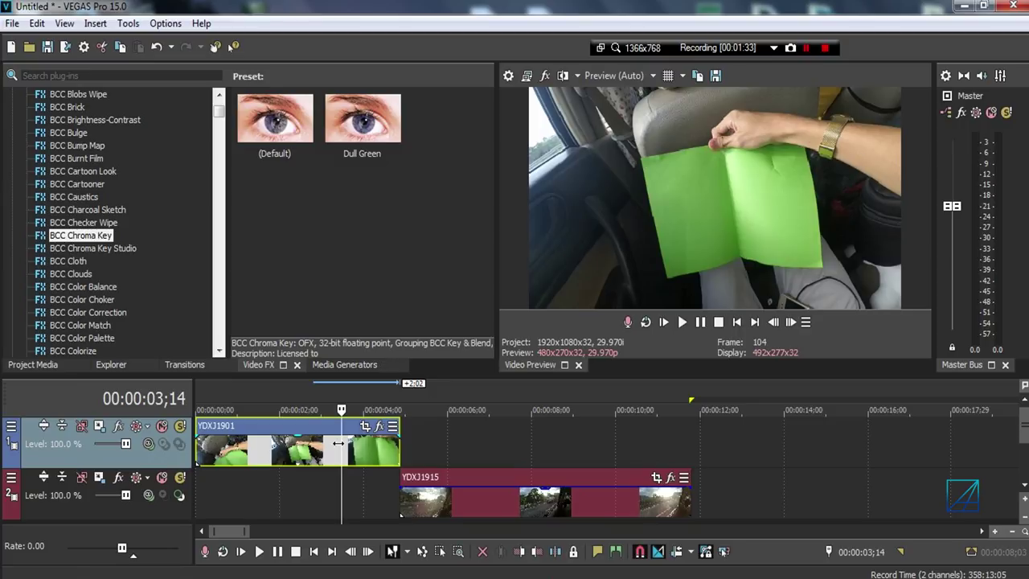
key("Left")
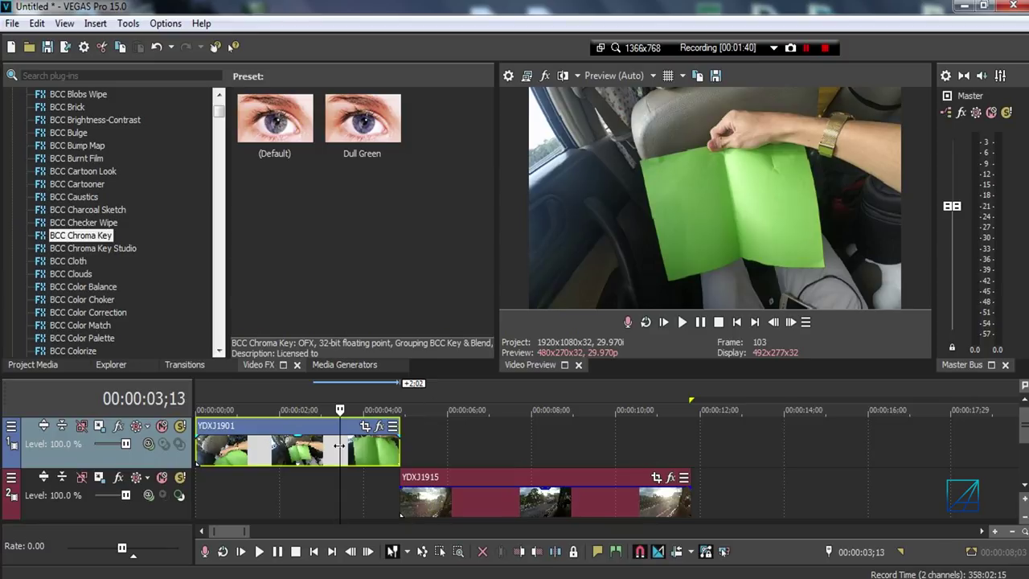
left_click_drag(341, 447, 305, 445)
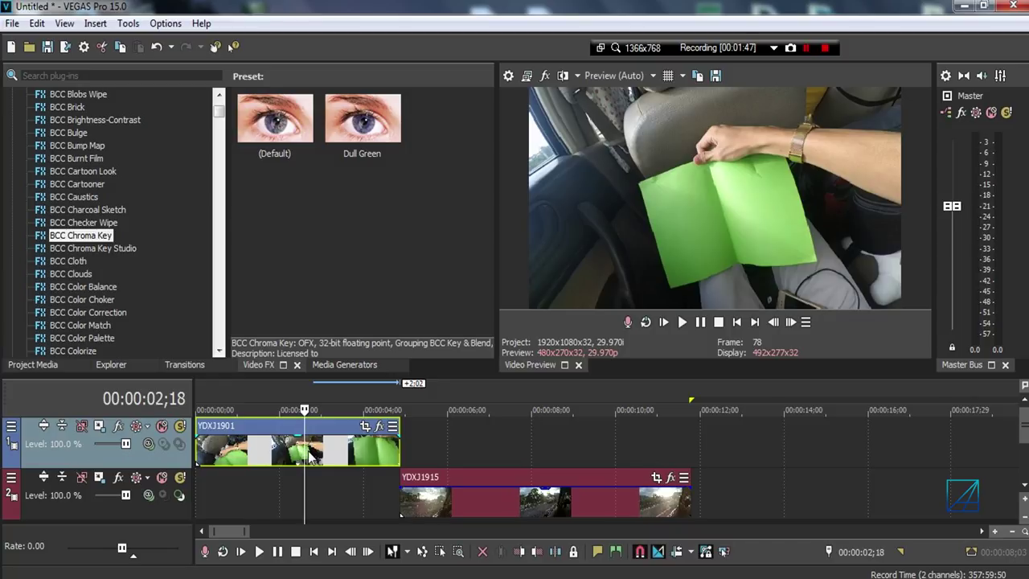
left_click(313, 452)
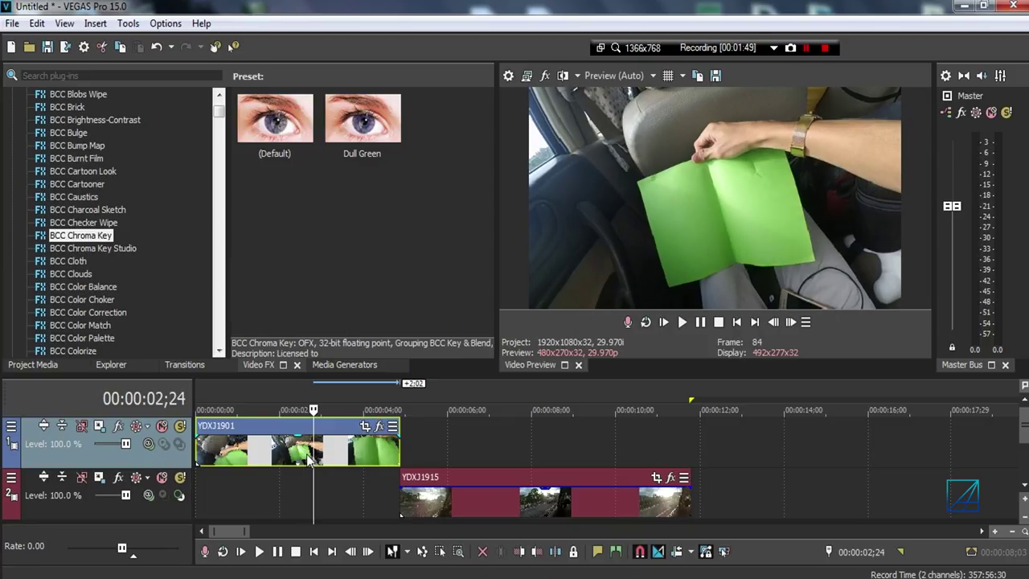
left_click(322, 452)
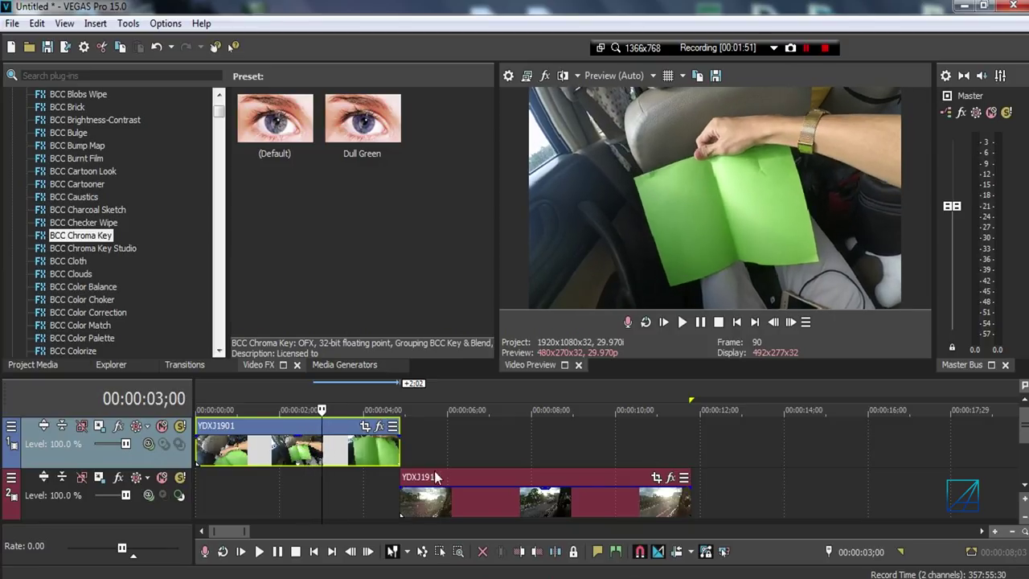
- Shift YDXJ1915 earlier on track 2 and select the Dull Green chroma key preset
left_click_drag(449, 486, 394, 486)
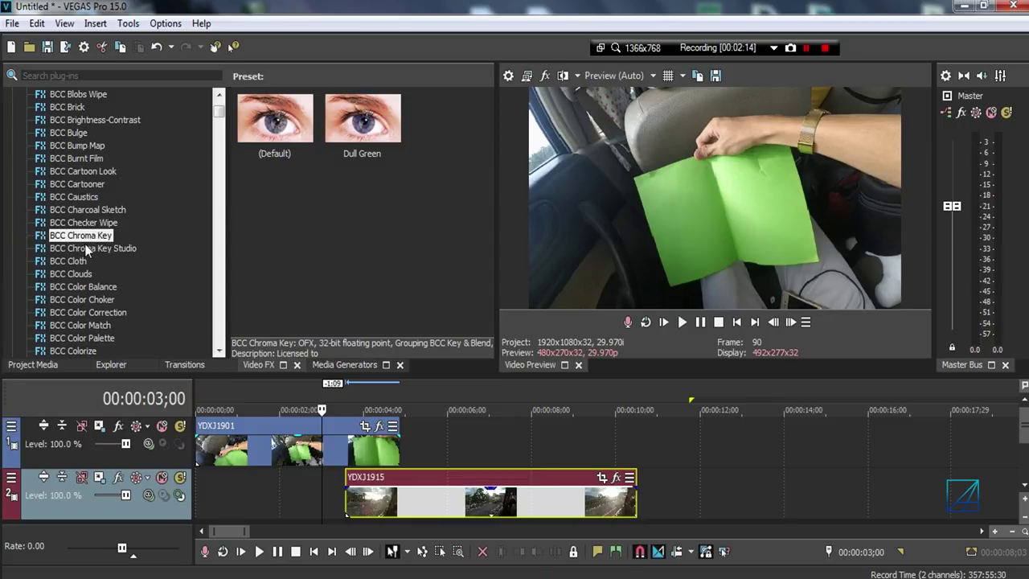
left_click(382, 130)
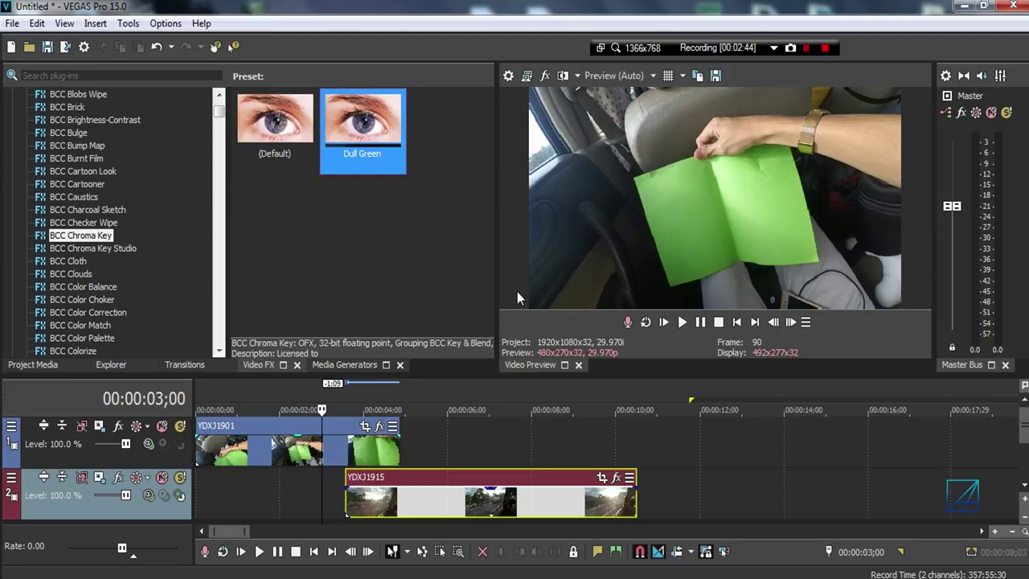
- Apply BCC Chroma Key to YDXJ1901, reset it to the (Default) preset and keep Composite output
left_click_drag(374, 138, 333, 444)
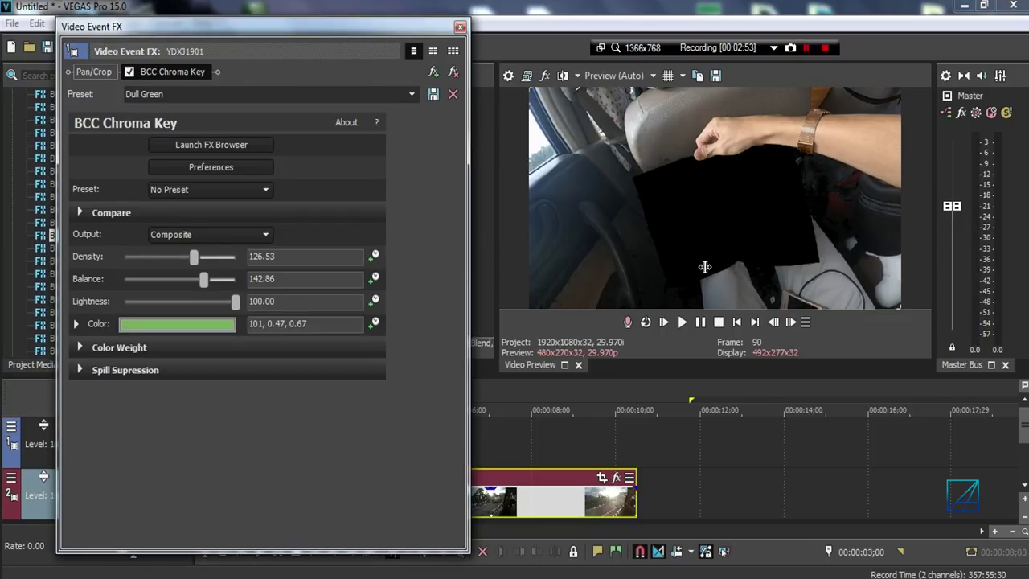
left_click(408, 95)
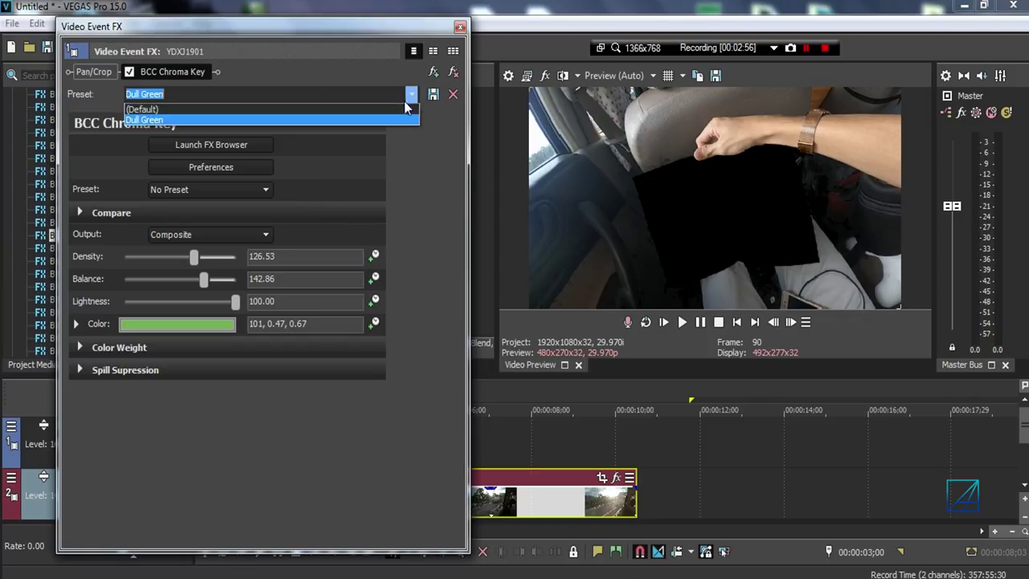
left_click(395, 112)
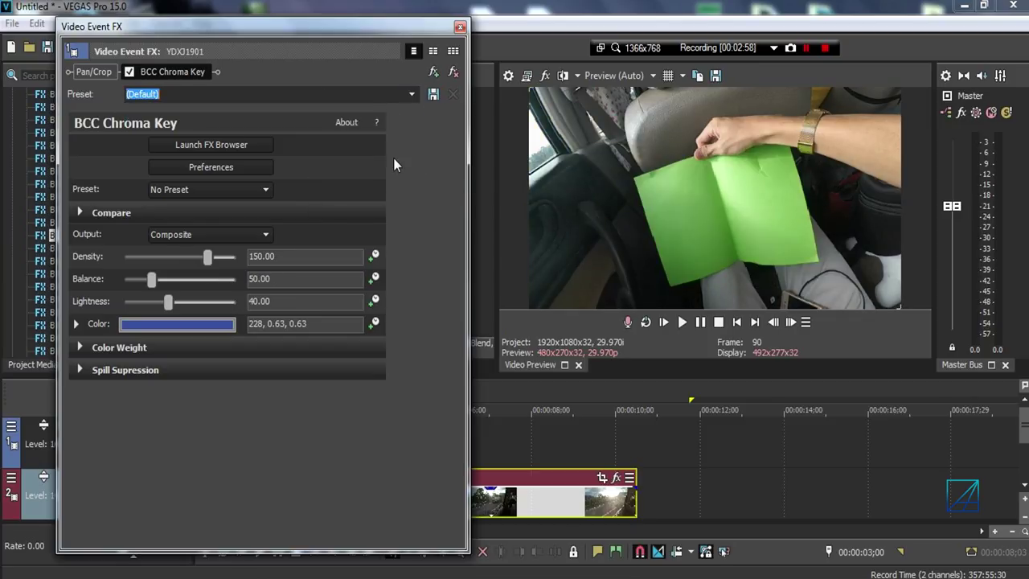
left_click(202, 235)
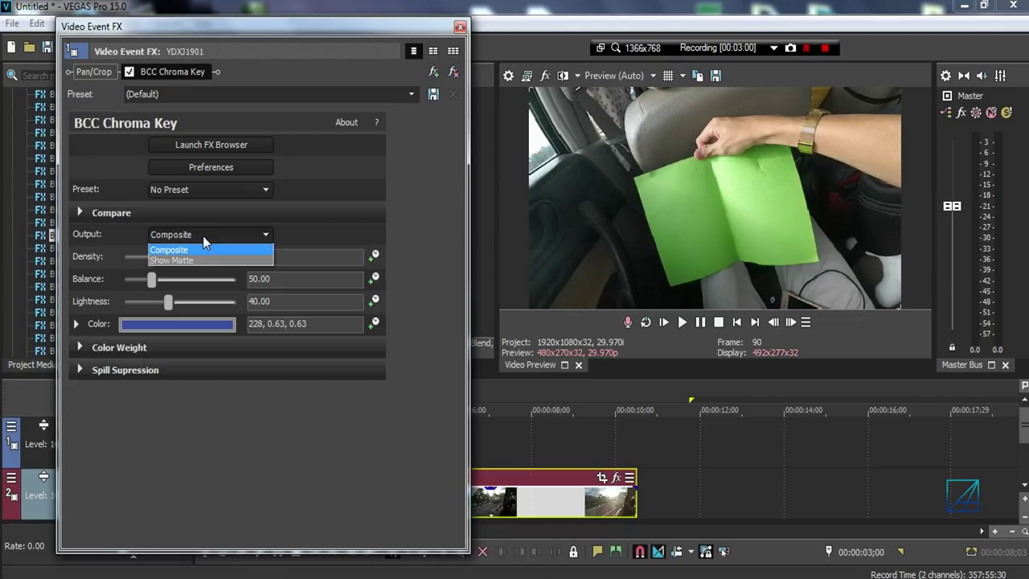
left_click(217, 232)
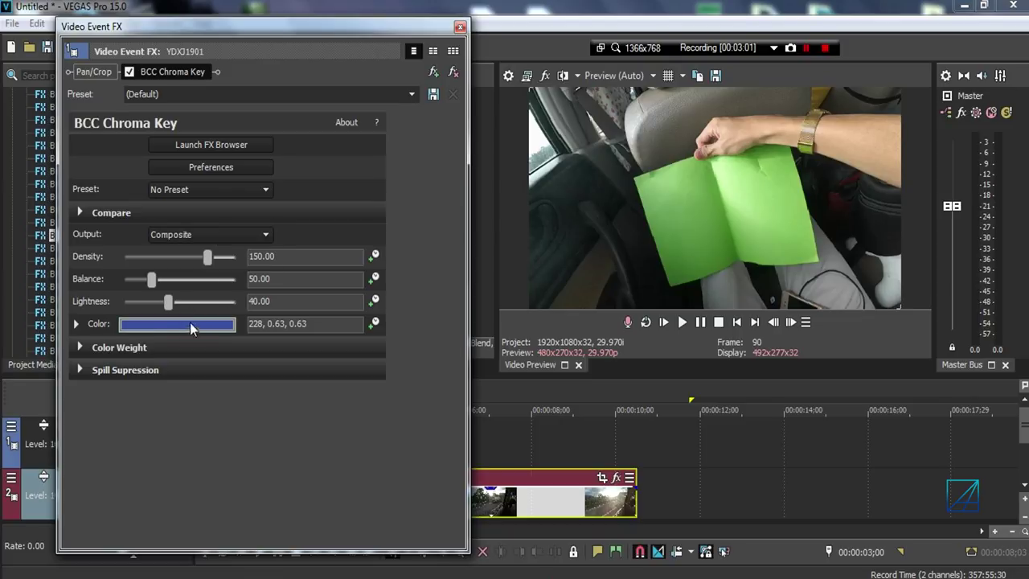
- Sample the paper's green as key colour and set Density 165.99 and Balance 65.31
left_click(166, 326)
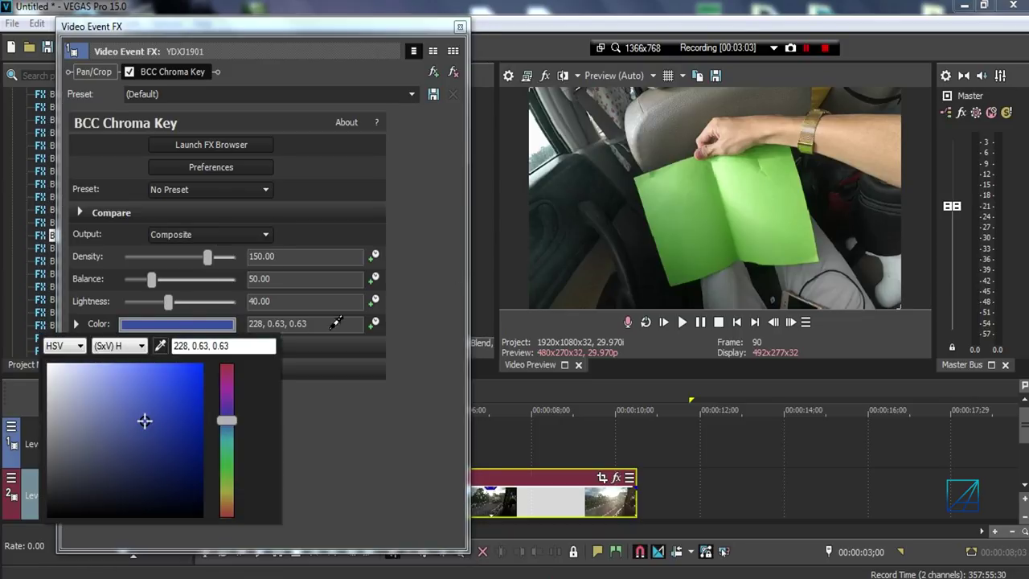
left_click(697, 207)
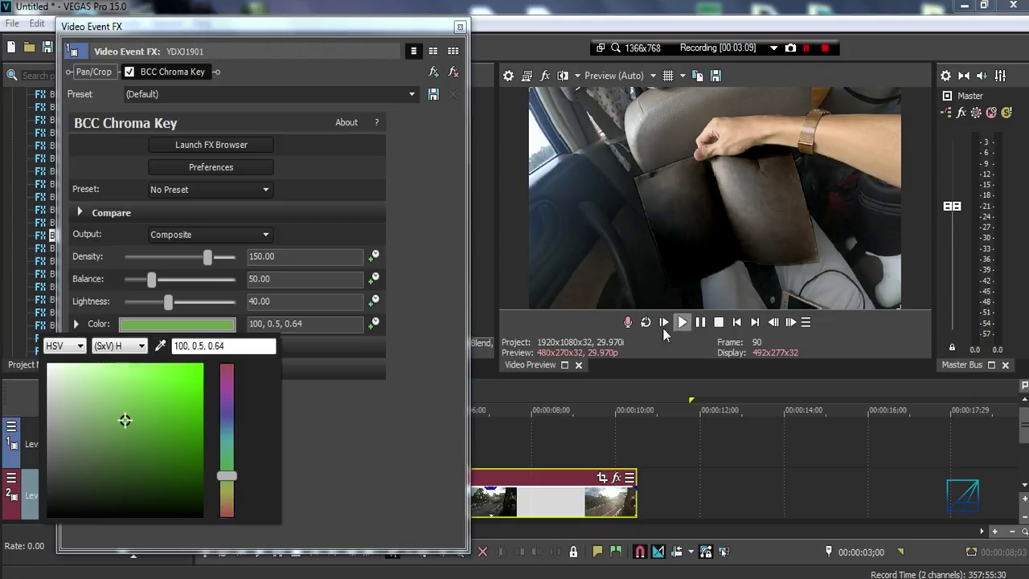
left_click(330, 27)
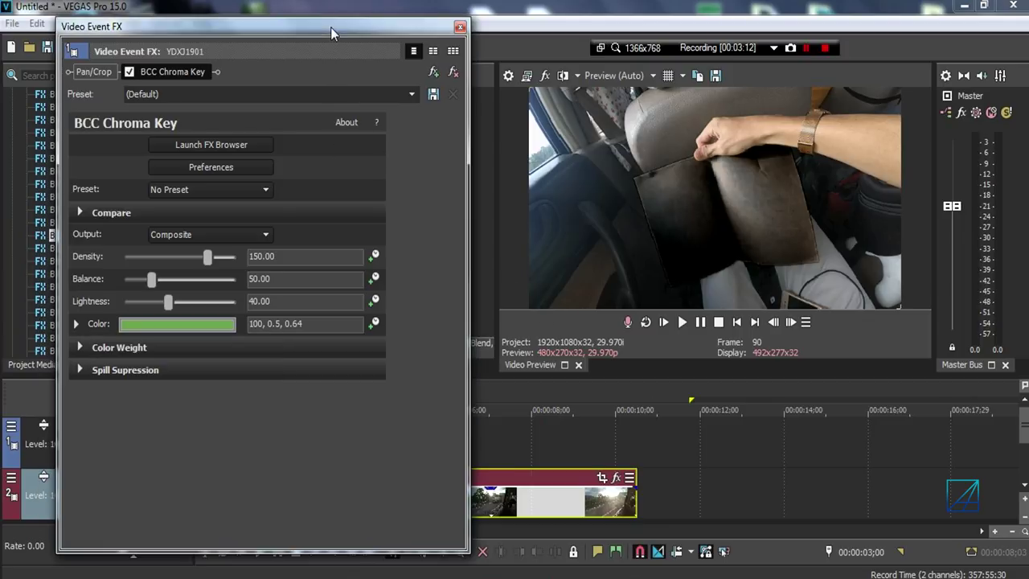
mouse_move(210, 262)
left_mouse_down()
mouse_move(183, 261)
mouse_move(232, 266)
mouse_move(192, 260)
mouse_move(220, 260)
left_mouse_up()
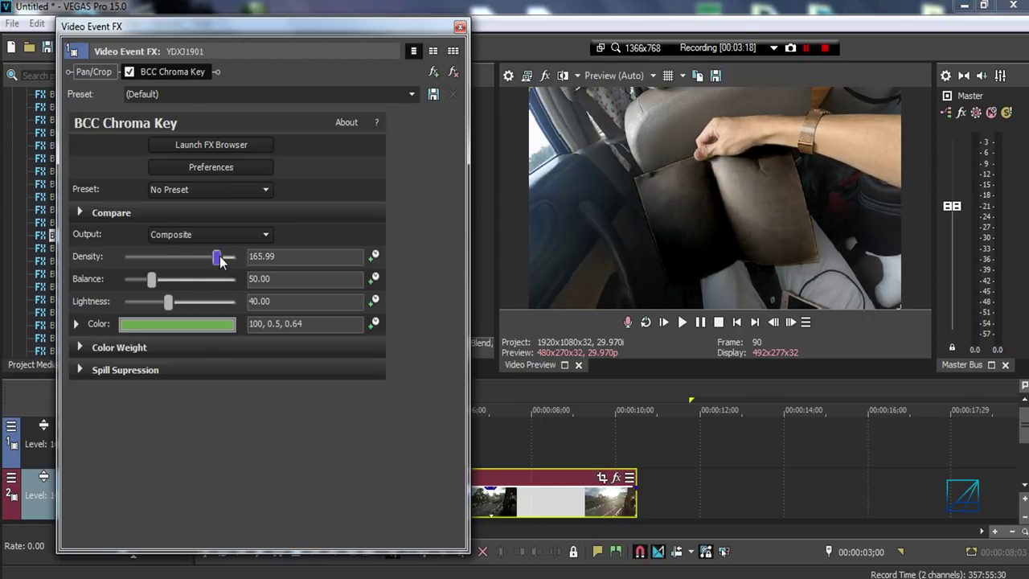
mouse_move(152, 278)
left_mouse_down()
mouse_move(177, 278)
mouse_move(145, 278)
mouse_move(177, 278)
mouse_move(211, 300)
mouse_move(166, 301)
mouse_move(206, 301)
mouse_move(170, 302)
mouse_move(198, 302)
mouse_move(178, 305)
mouse_move(160, 278)
left_mouse_up()
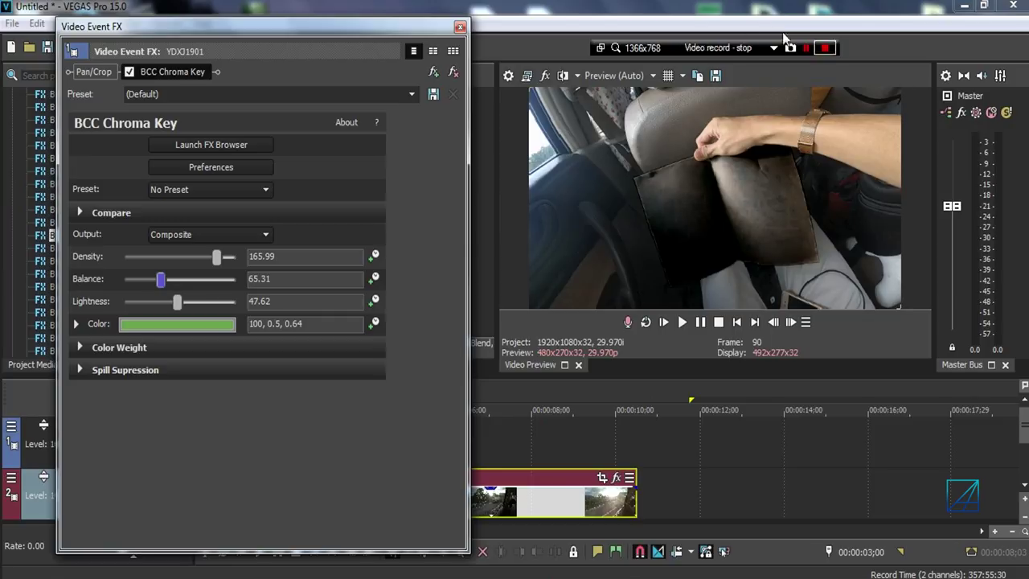
- Change the preview quality and raise the key Lightness to 57.14
left_click(638, 80)
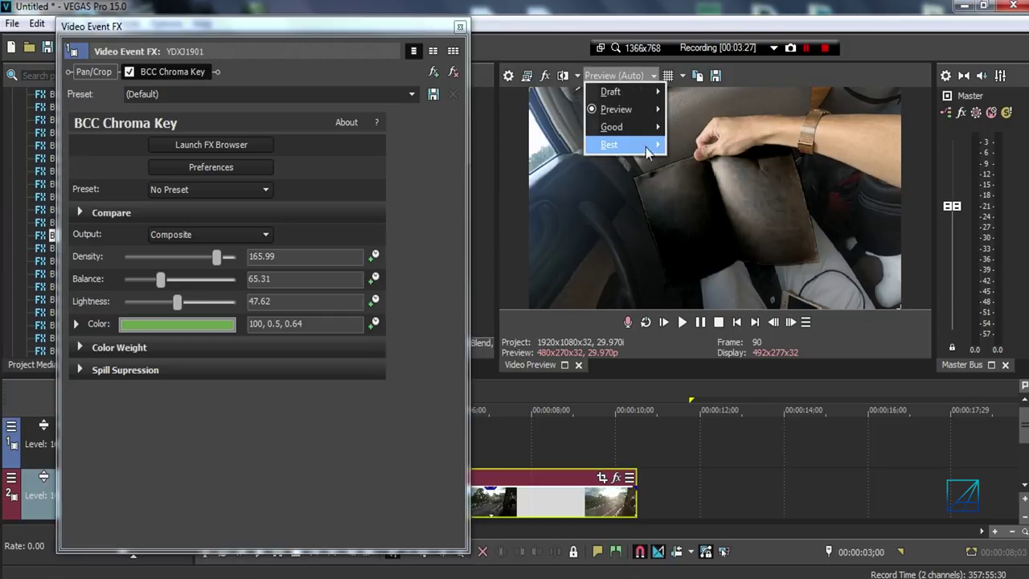
mouse_move(655, 145)
left_click(627, 75)
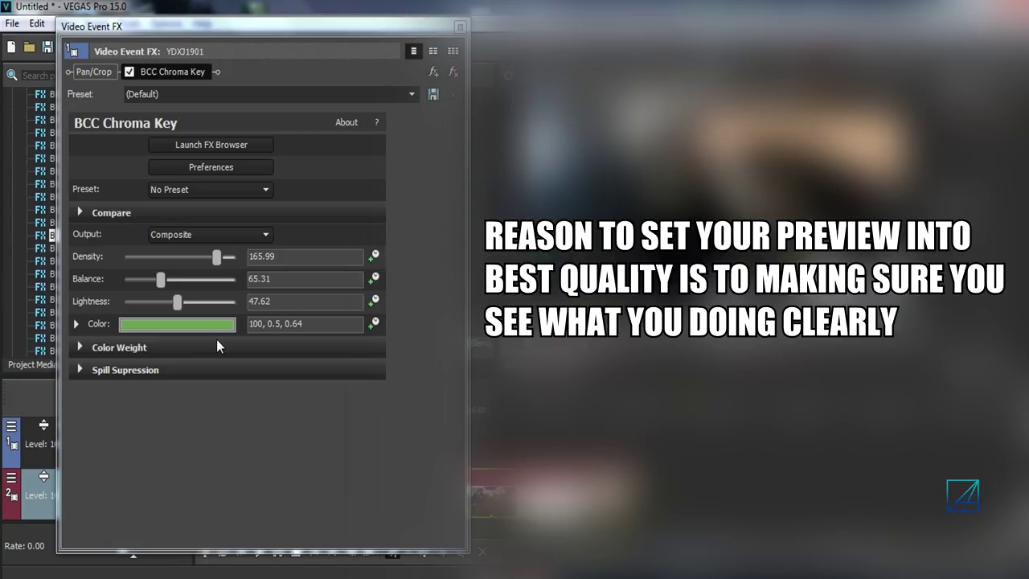
left_click_drag(177, 302, 189, 306)
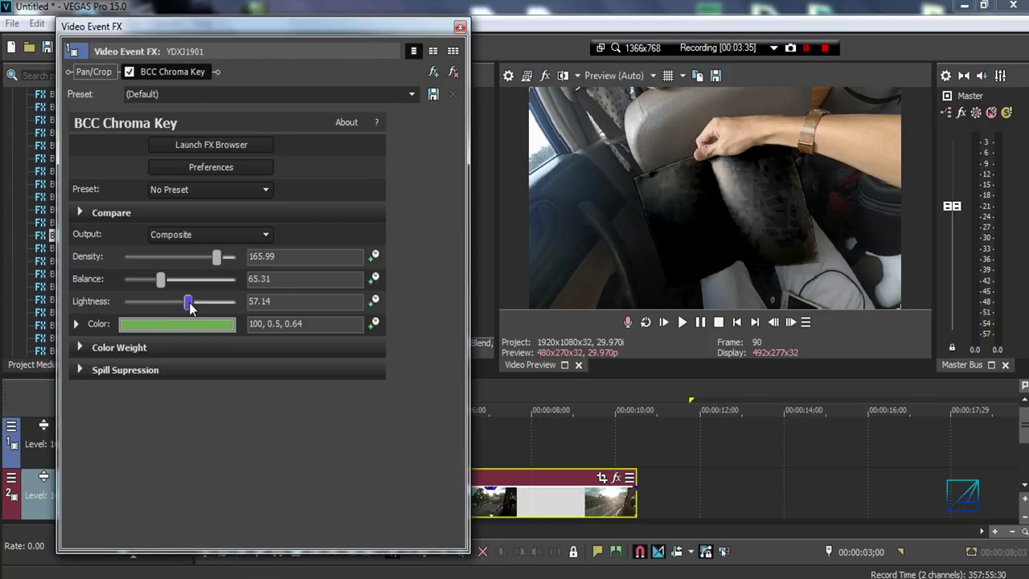
- Set colour weights Red 103.40, Green 126.53, Blue 157.82 and close the effect settings
left_click(80, 347)
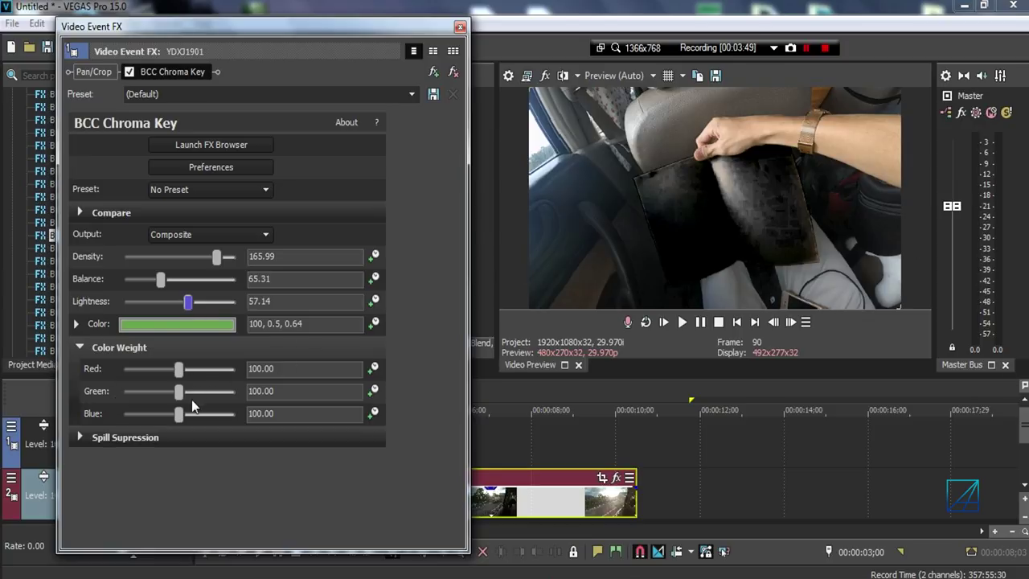
left_click_drag(179, 390, 211, 418)
mouse_move(184, 368)
left_mouse_down()
mouse_move(153, 371)
mouse_move(185, 372)
left_mouse_up()
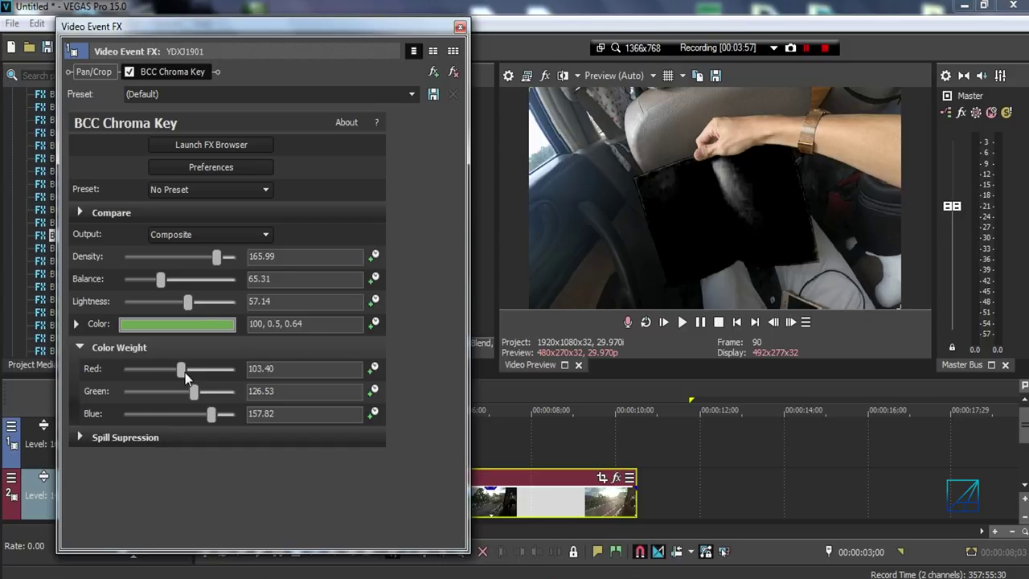
left_click(460, 28)
- Drag YDXJ1915 further left on track 2 and scrub to preview the road through the paper
left_click_drag(460, 494, 347, 493)
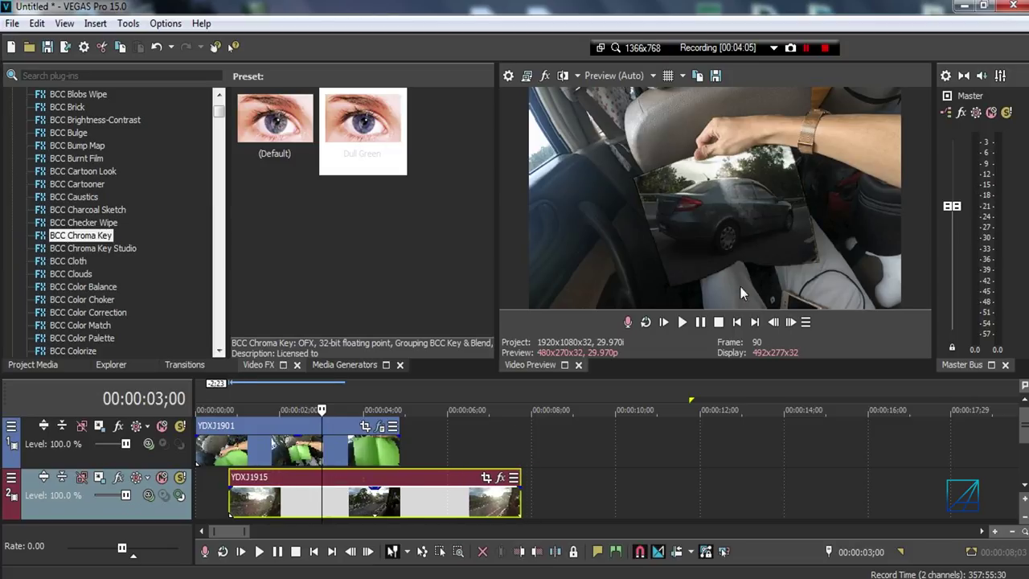
left_click_drag(321, 500, 331, 502)
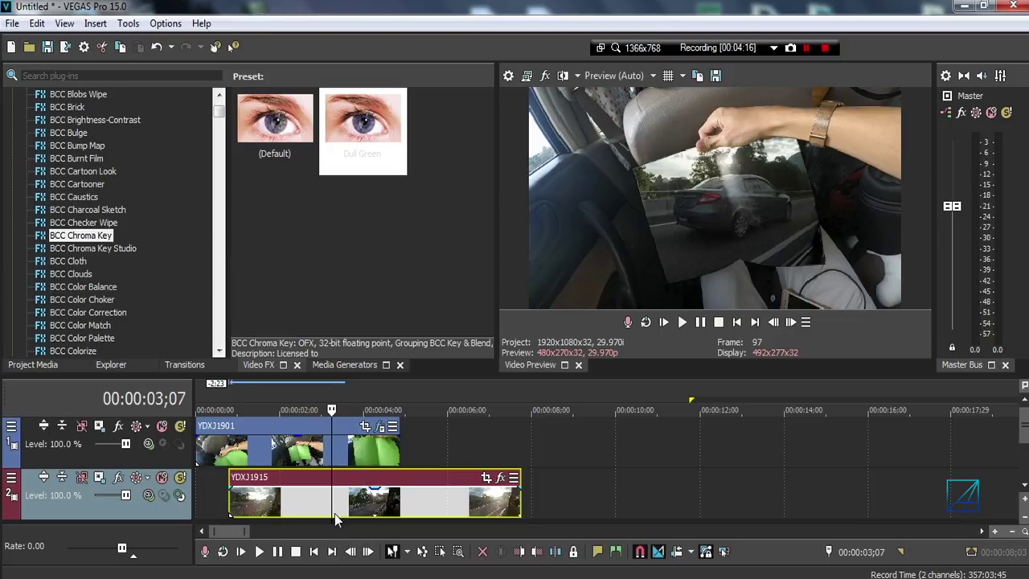
left_click_drag(333, 503, 268, 510)
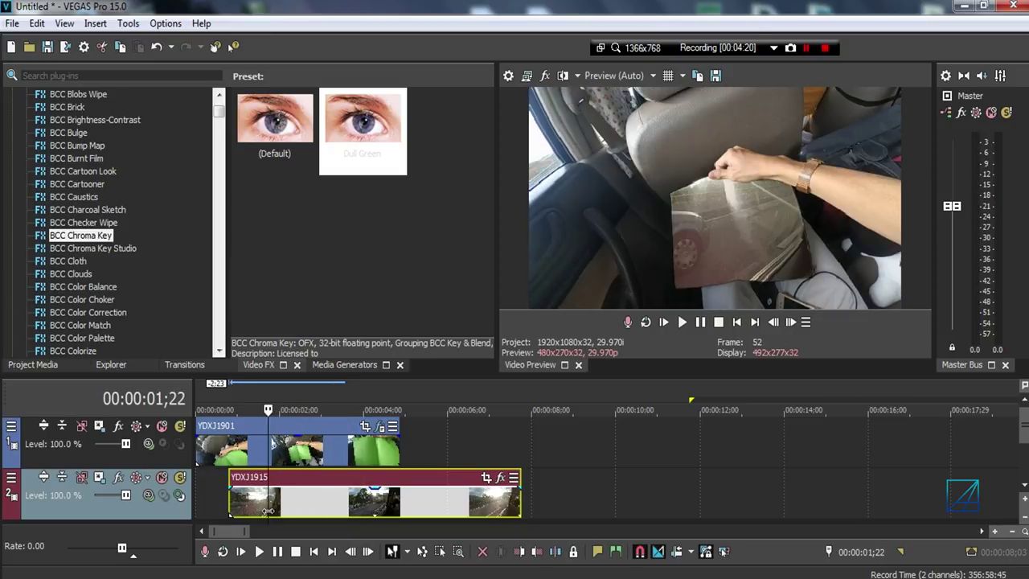
- Reopen YDXJ1901's chroma key and set Density 193.20, Balance 144.22 and Lightness 100
left_click(381, 426)
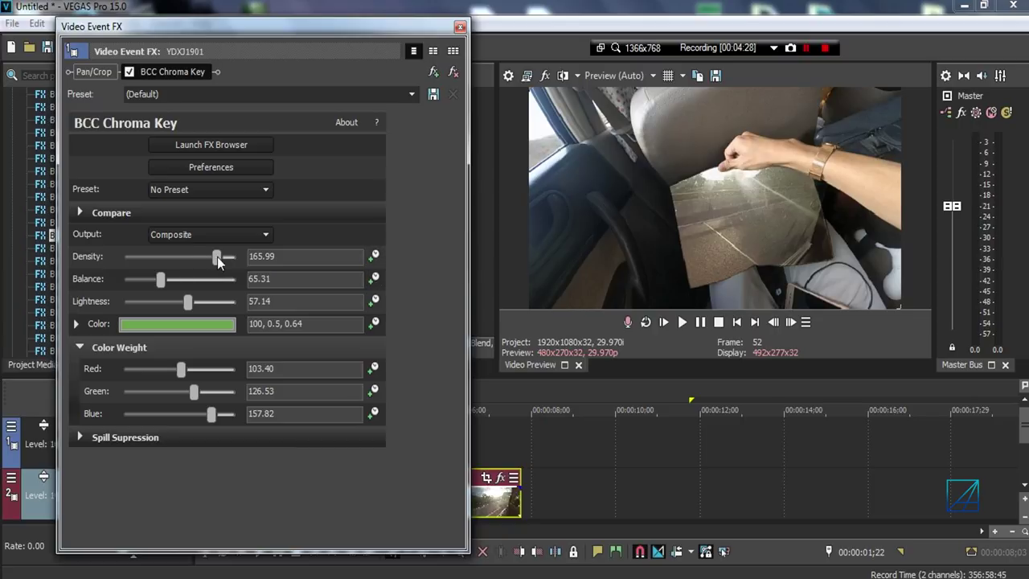
left_click_drag(217, 257, 138, 301)
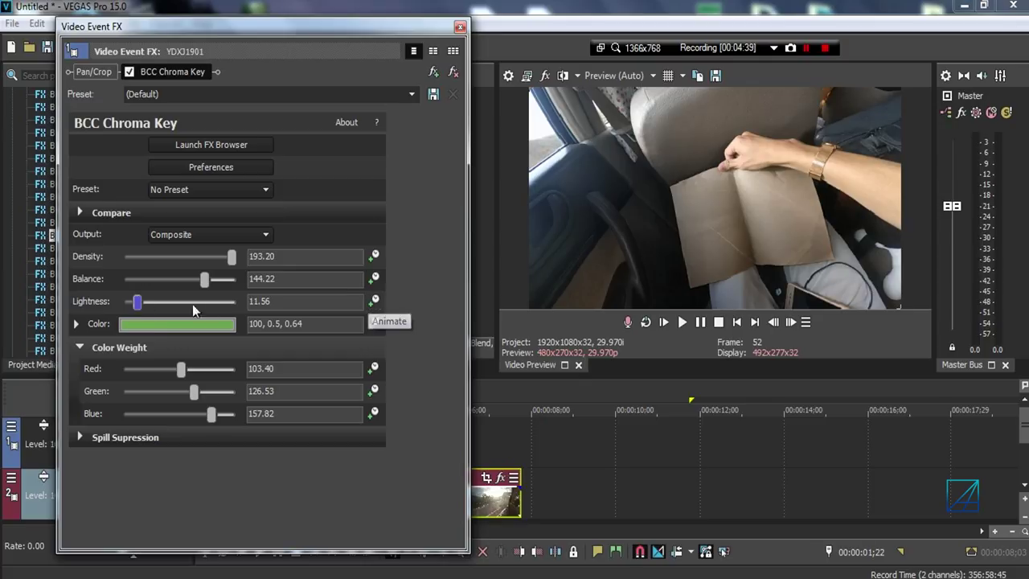
left_click_drag(140, 301, 206, 303)
double_click(248, 303)
type("100")
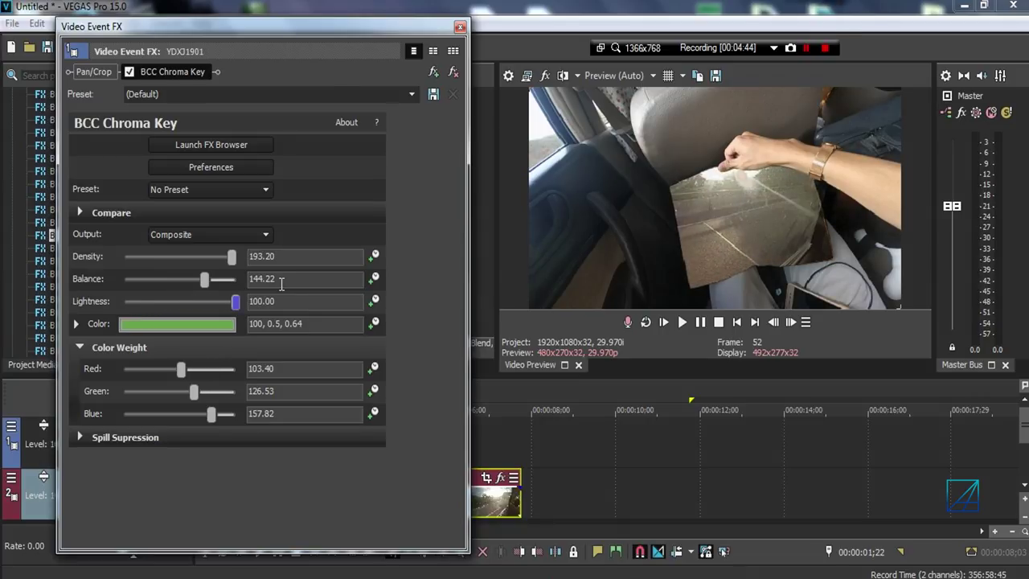
key("Return")
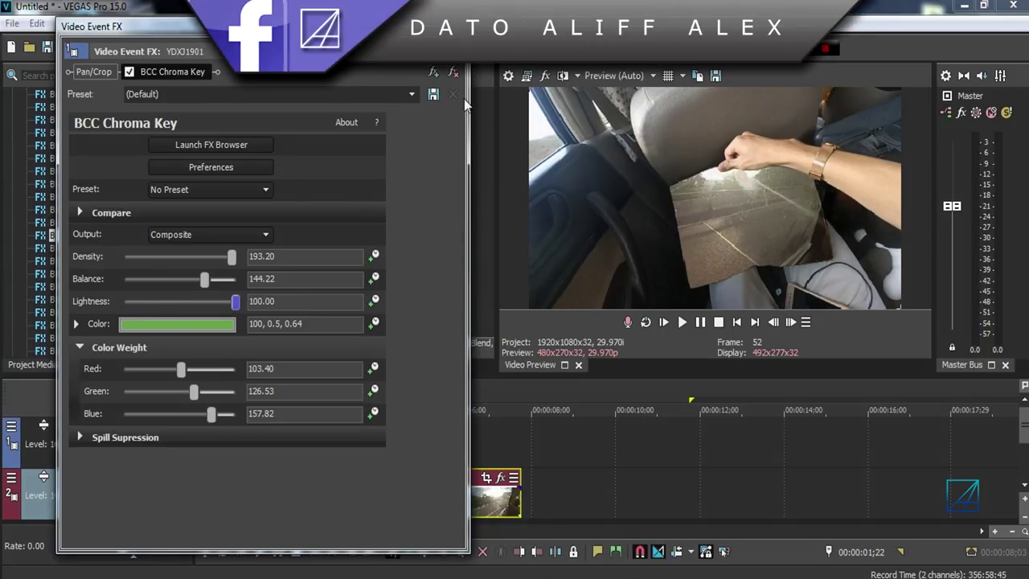
- Close the Video Event FX window for the keyed paper clip
left_click(459, 26)
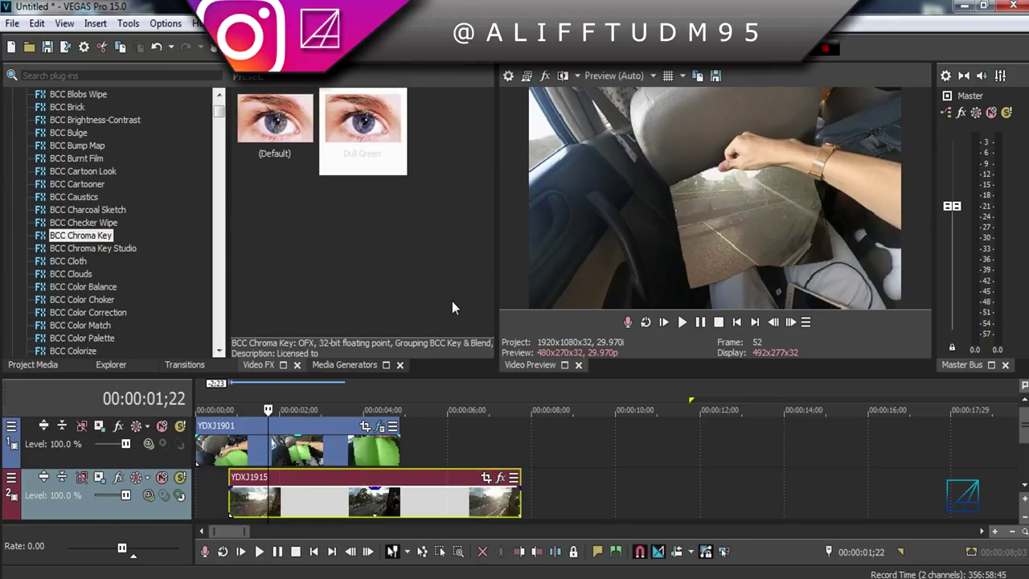